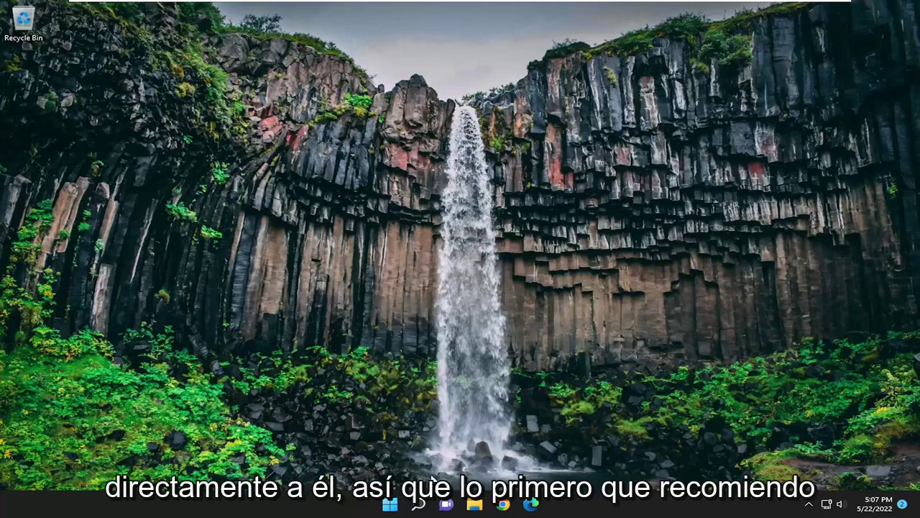
Search 'troubleshoot' and run the Network Adapter troubleshooter from Other troubleshooters
{"action": "left_click", "coordinate": [420, 505]}
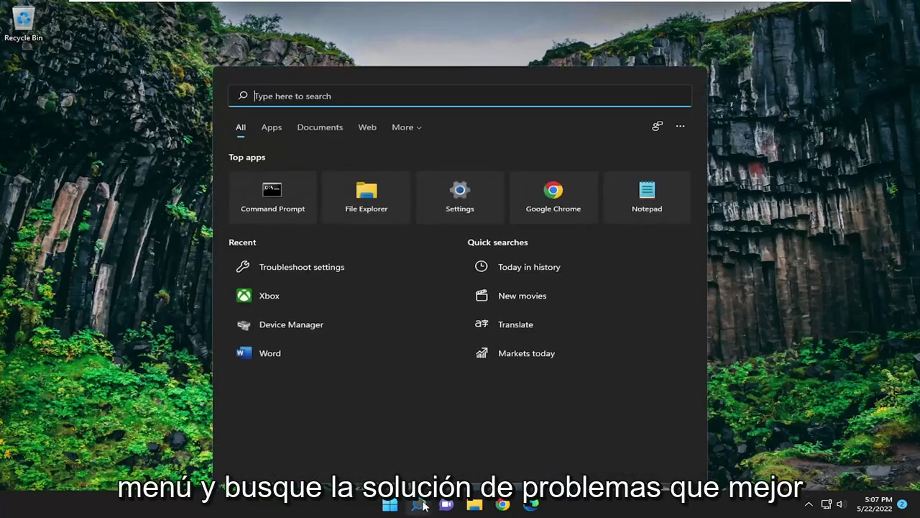
{"action": "type", "text": "troubleshoot"}
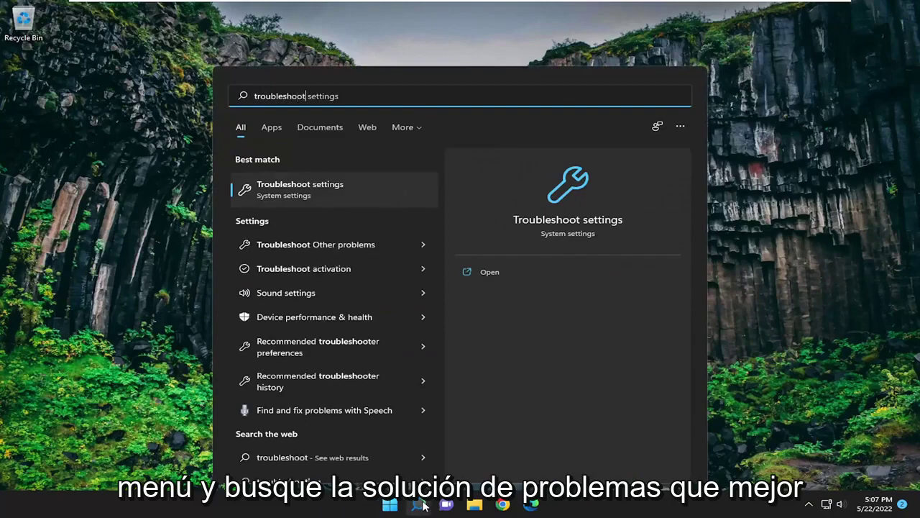
{"action": "left_click", "coordinate": [320, 190]}
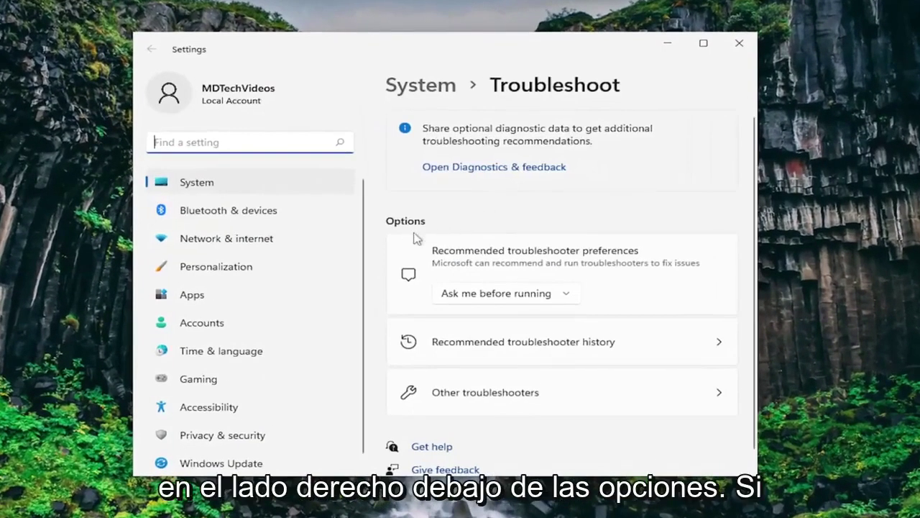
{"action": "left_click", "coordinate": [478, 395]}
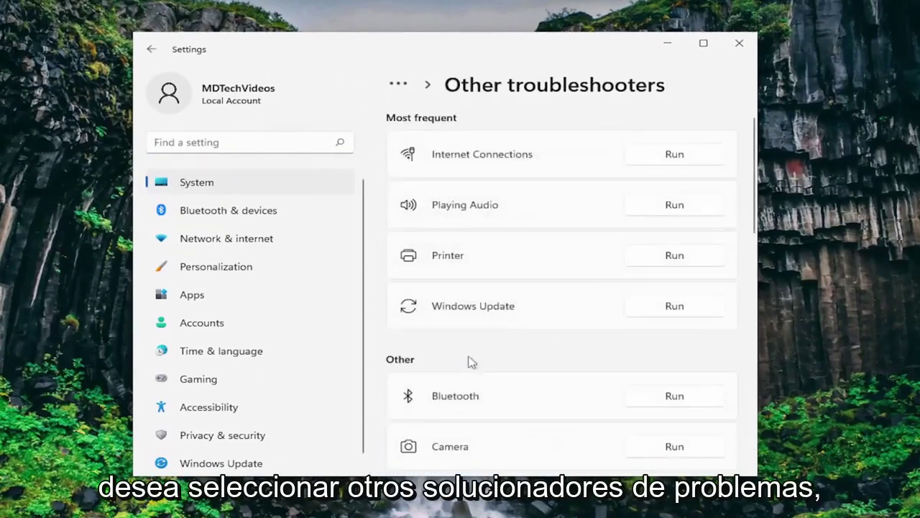
{"action": "scroll", "coordinate": [414, 356], "scroll_direction": "down", "scroll_amount": 5}
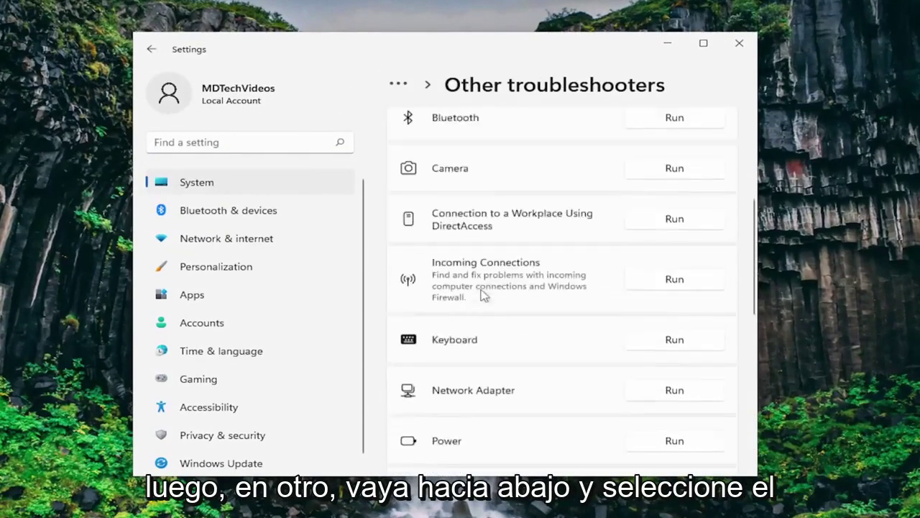
{"action": "scroll", "coordinate": [482, 295], "scroll_direction": "down", "scroll_amount": 2}
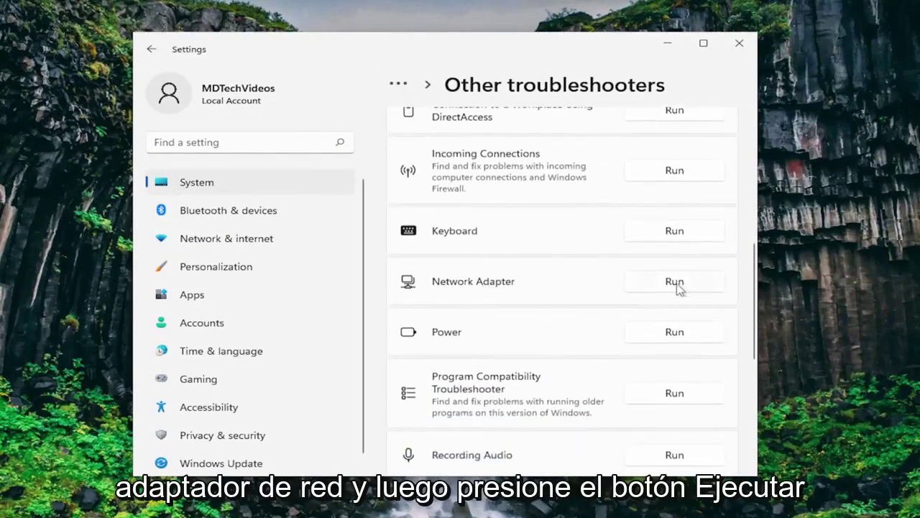
{"action": "left_click", "coordinate": [675, 282]}
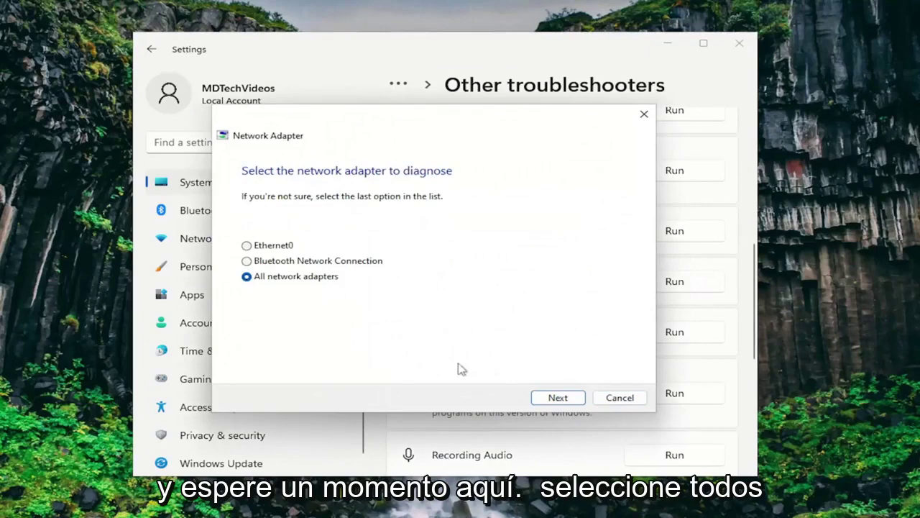
Diagnose all network adapters using google.com, then close the troubleshooter when no problem is found
{"action": "left_click", "coordinate": [554, 398]}
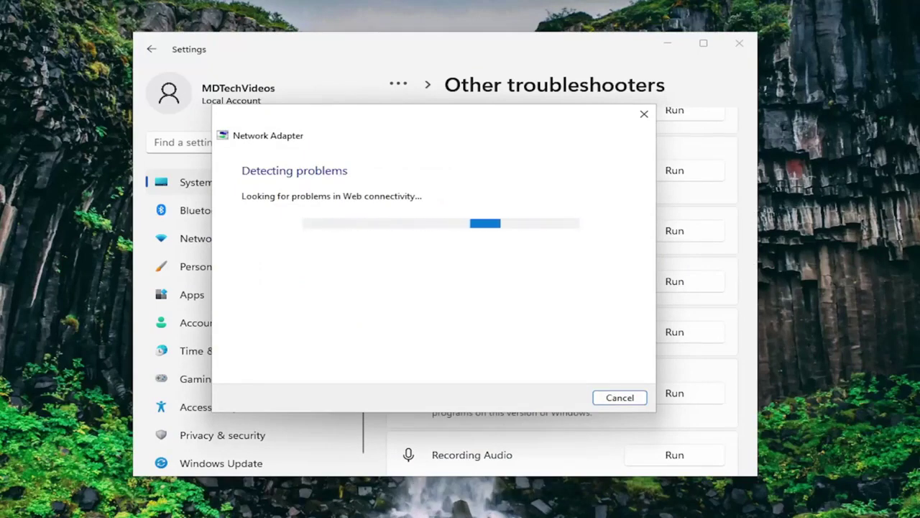
{"action": "key", "text": "Return"}
{"action": "type", "text": "google.c"}
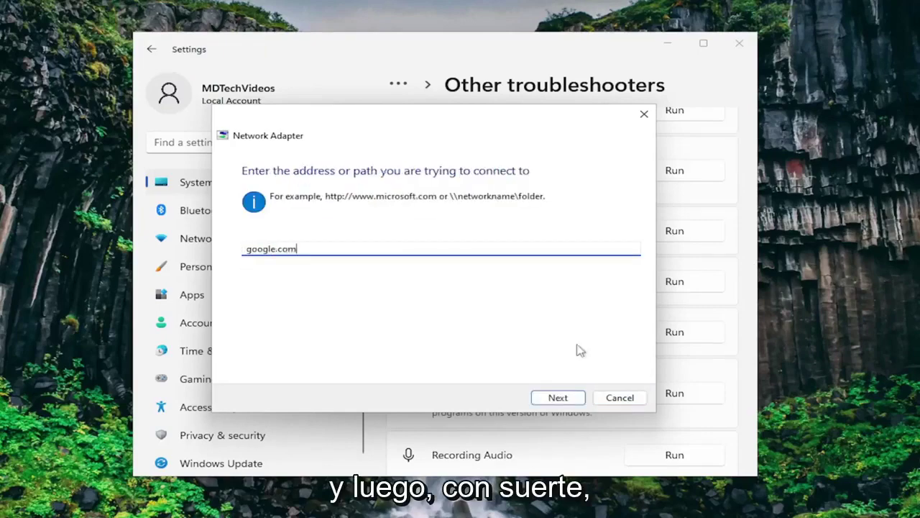
{"action": "type", "text": "om"}
{"action": "key", "text": "Return"}
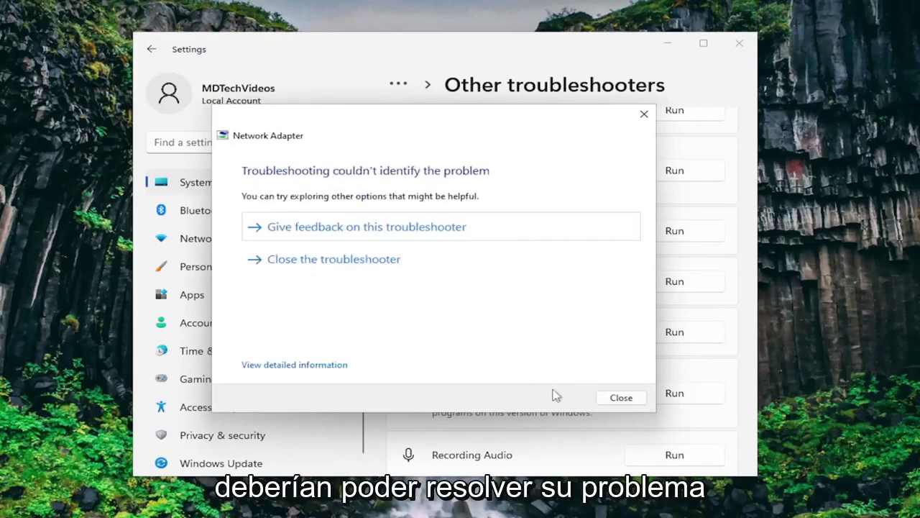
{"action": "left_click", "coordinate": [608, 400]}
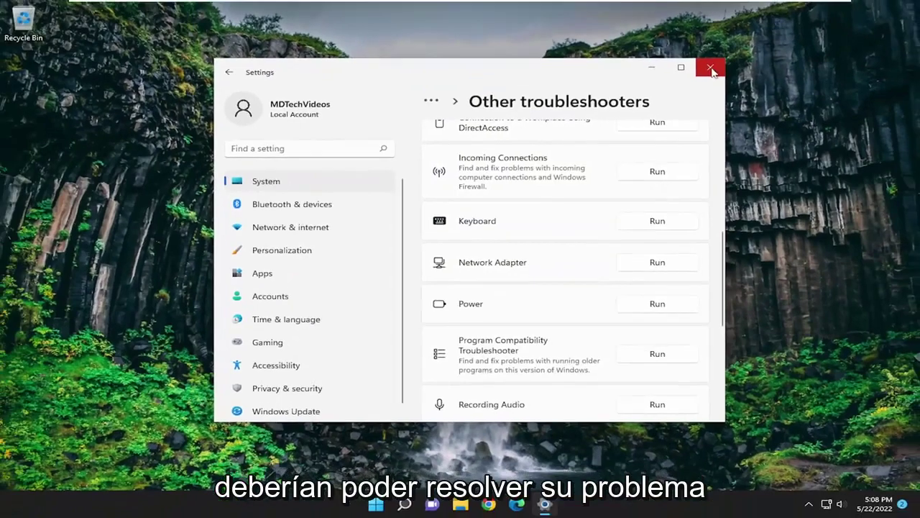
Close Settings, then launch Command Prompt as administrator from a 'cmd' search, approving UAC
{"action": "left_click", "coordinate": [711, 68]}
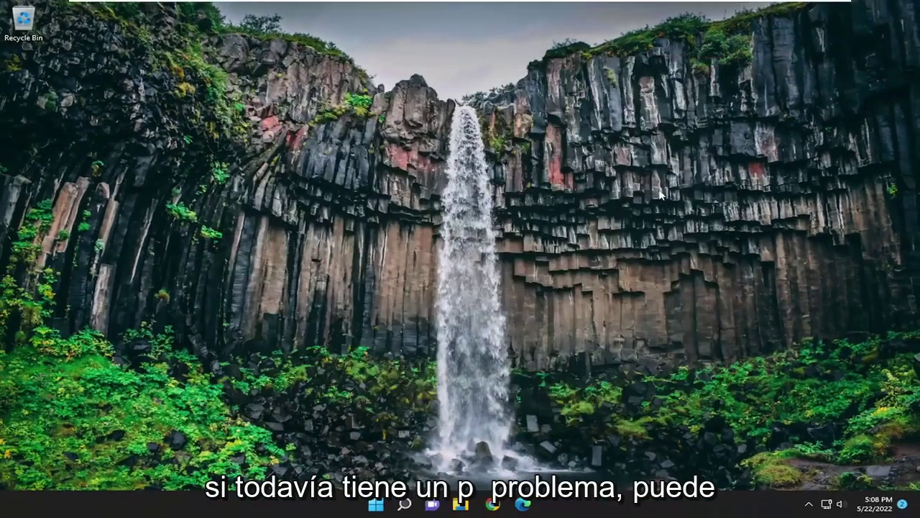
{"action": "left_click", "coordinate": [420, 505]}
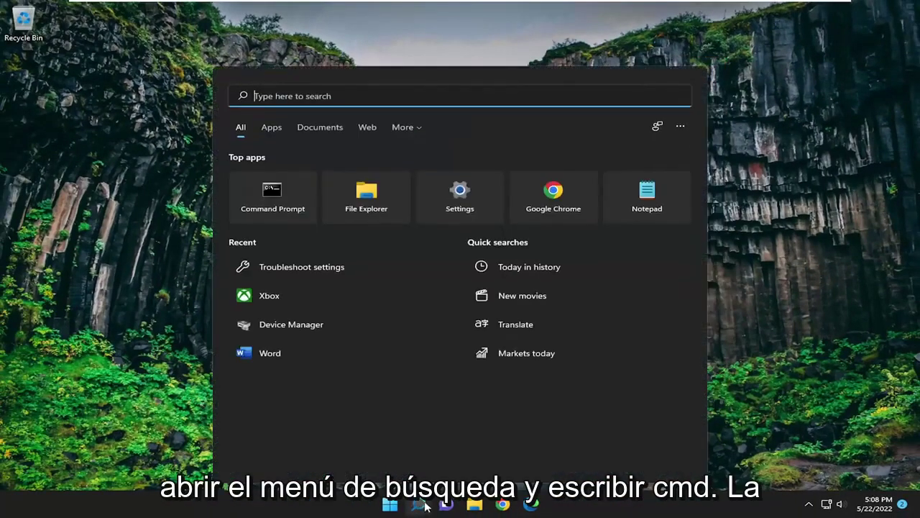
{"action": "type", "text": "cmd"}
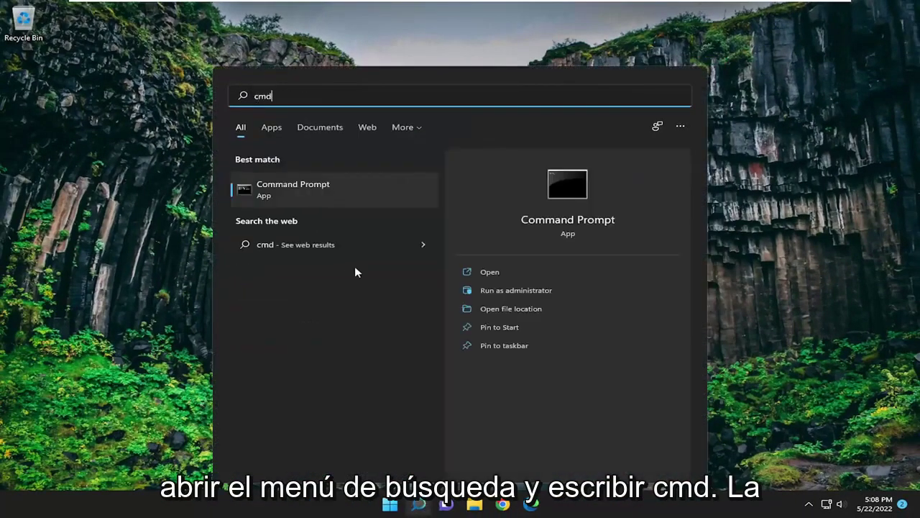
{"action": "right_click", "coordinate": [288, 190]}
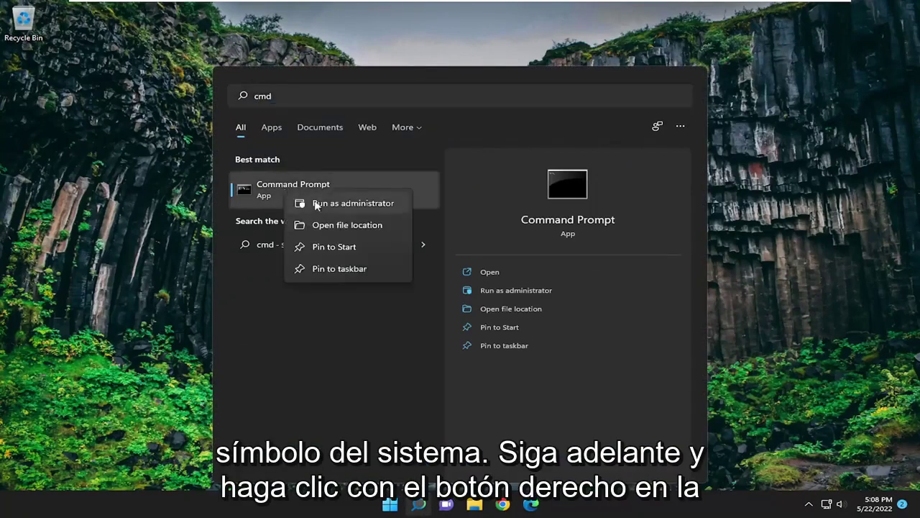
{"action": "left_click", "coordinate": [337, 387]}
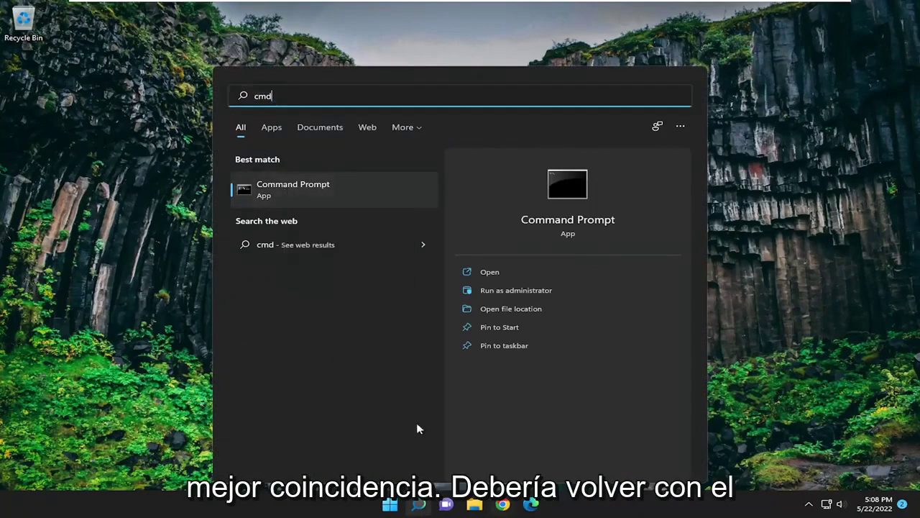
{"action": "right_click", "coordinate": [293, 190]}
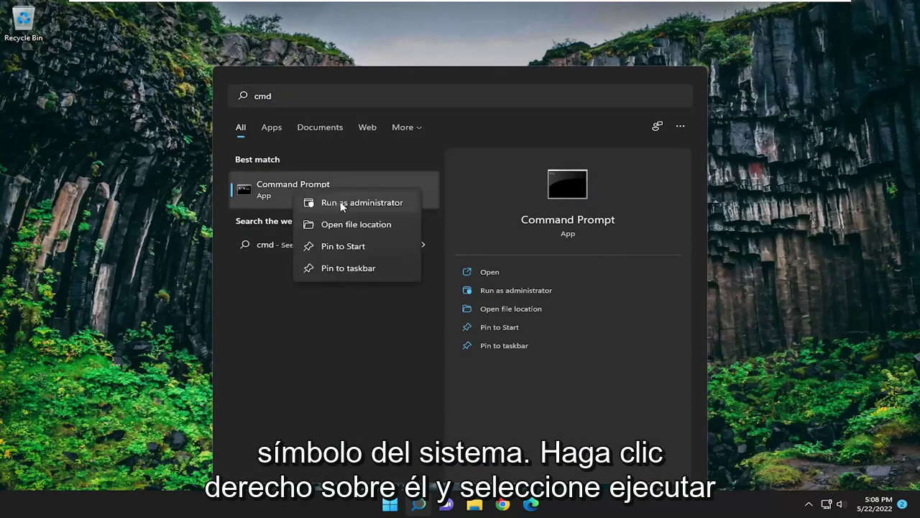
{"action": "left_click", "coordinate": [343, 203]}
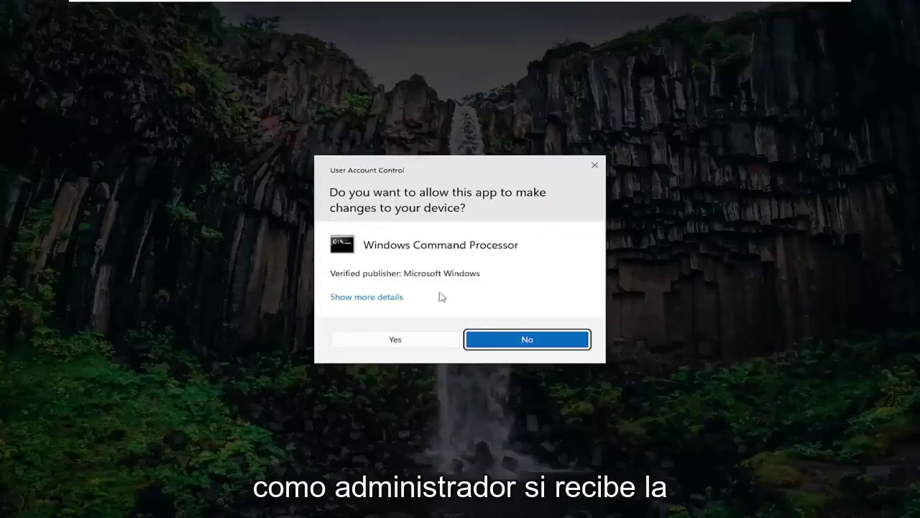
{"action": "left_click", "coordinate": [415, 345]}
Run ipconfig /flushdns, then netsh winsock reset in the elevated Command Prompt
{"action": "left_click_drag", "start_coordinate": [343, 64], "coordinate": [448, 105]}
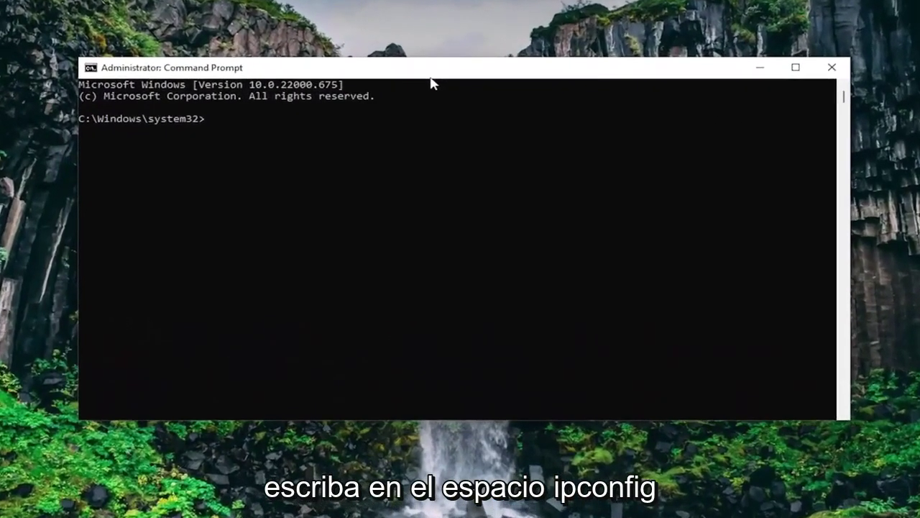
{"action": "type", "text": "ipconfig /flushdns"}
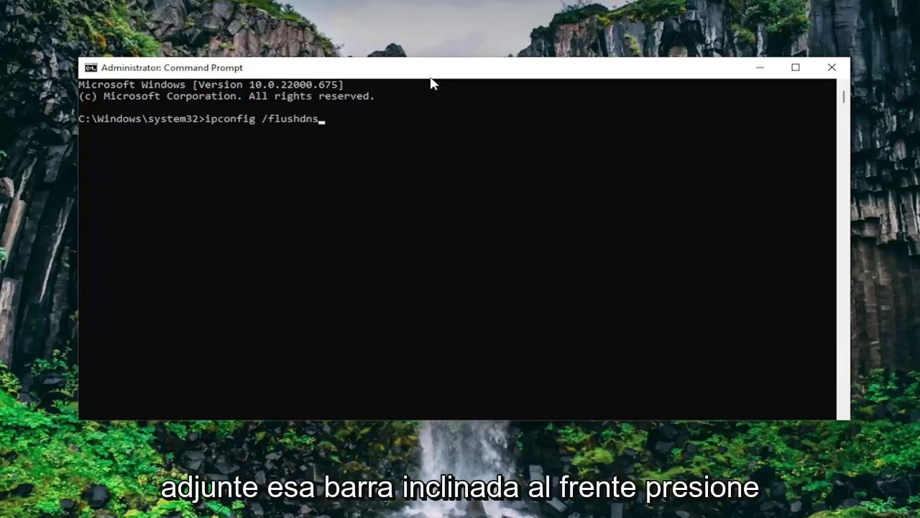
{"action": "key", "text": "Return"}
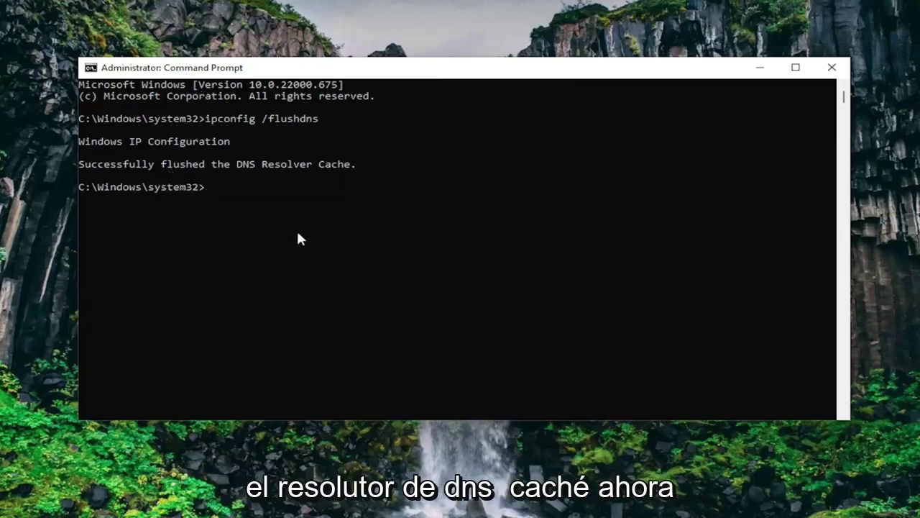
{"action": "type", "text": "netsh w"}
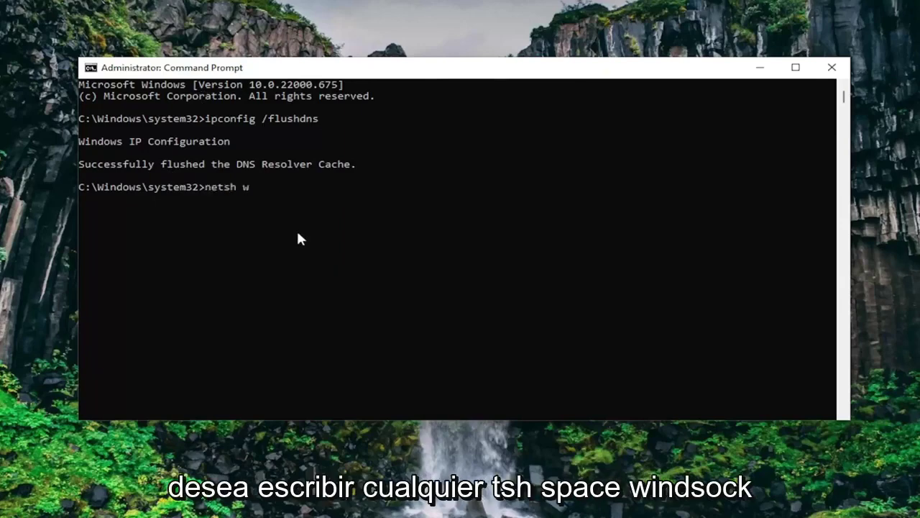
{"action": "type", "text": "insock reset"}
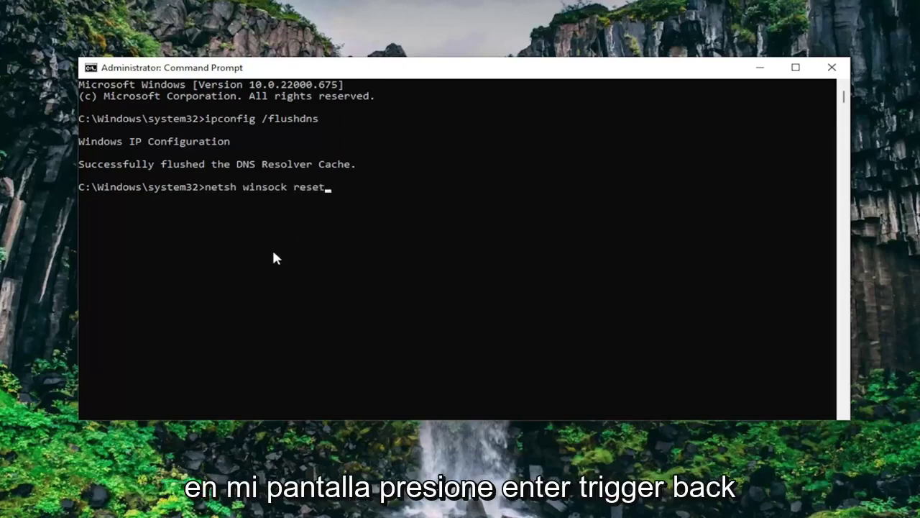
{"action": "key", "text": "Return"}
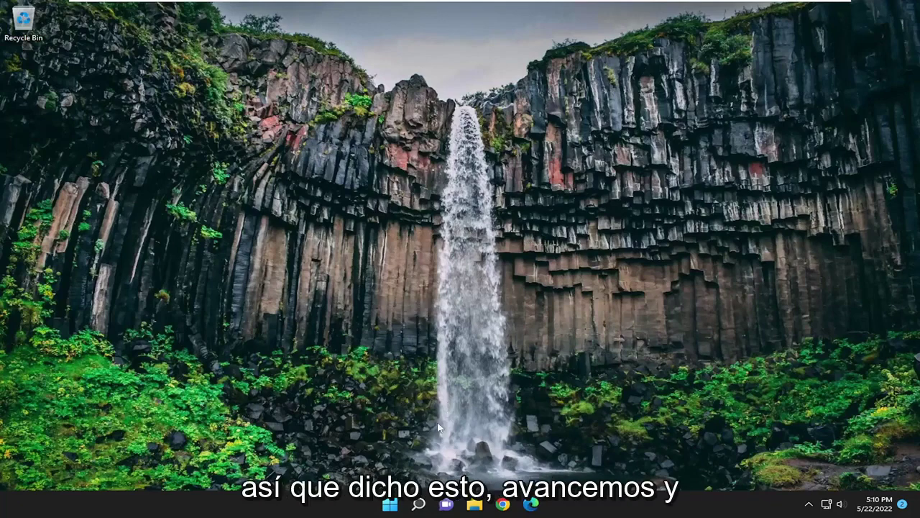
Open Settings and go to Network & internet > Advanced network settings > Network reset
{"action": "left_click", "coordinate": [417, 505]}
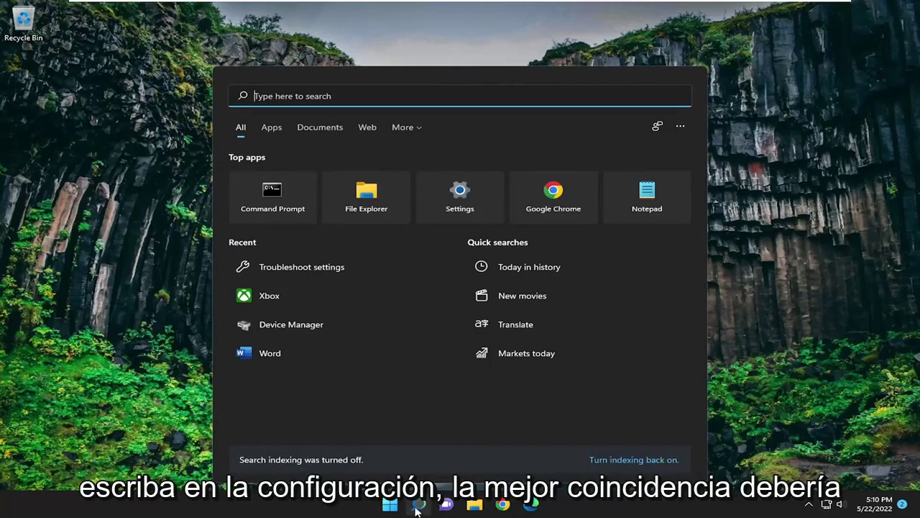
{"action": "type", "text": "settings"}
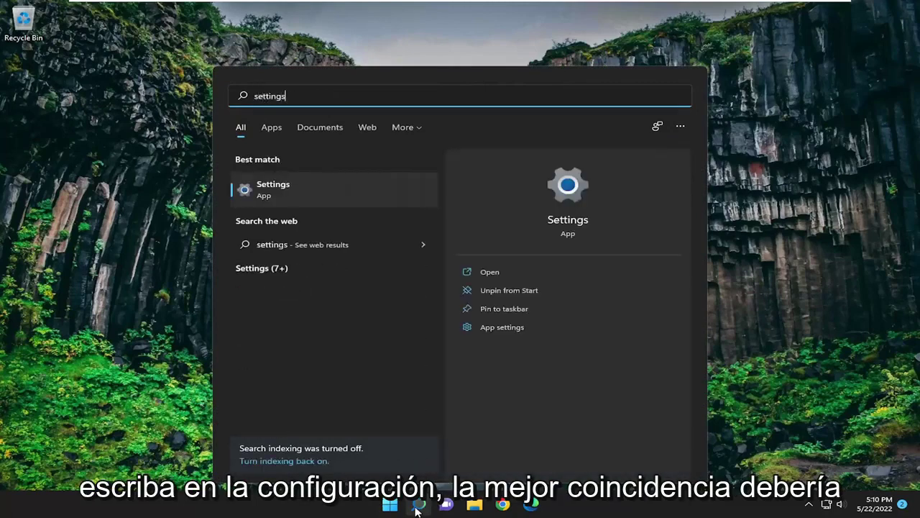
{"action": "left_click", "coordinate": [289, 188]}
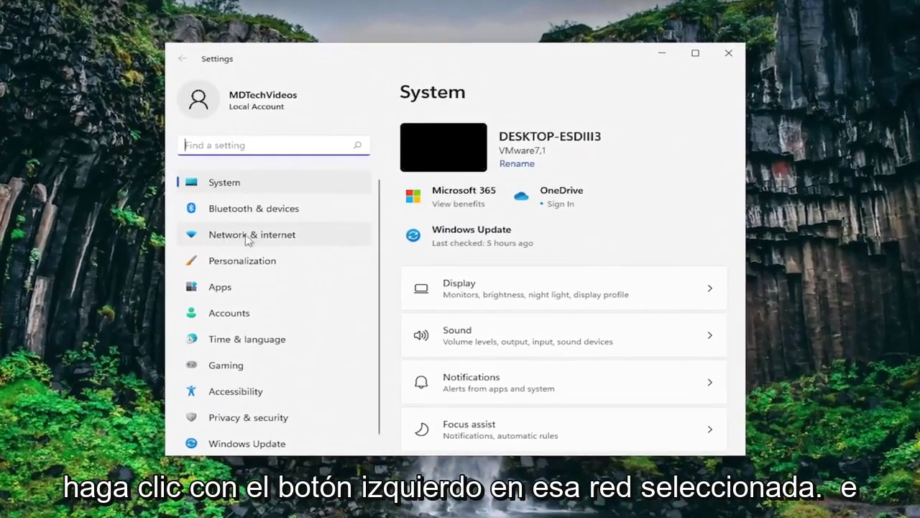
{"action": "left_click", "coordinate": [265, 236]}
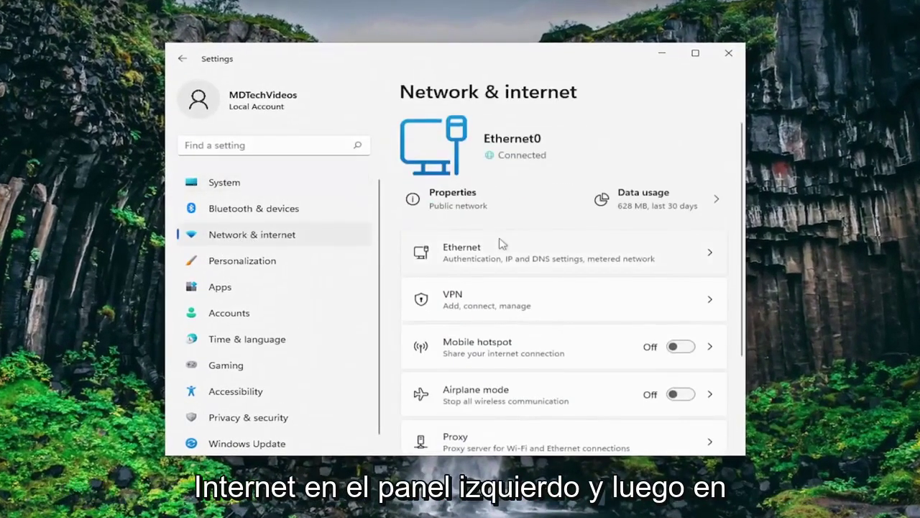
{"action": "scroll", "coordinate": [508, 239], "scroll_direction": "down", "scroll_amount": 3}
{"action": "scroll", "coordinate": [508, 239], "scroll_direction": "down", "scroll_amount": 1}
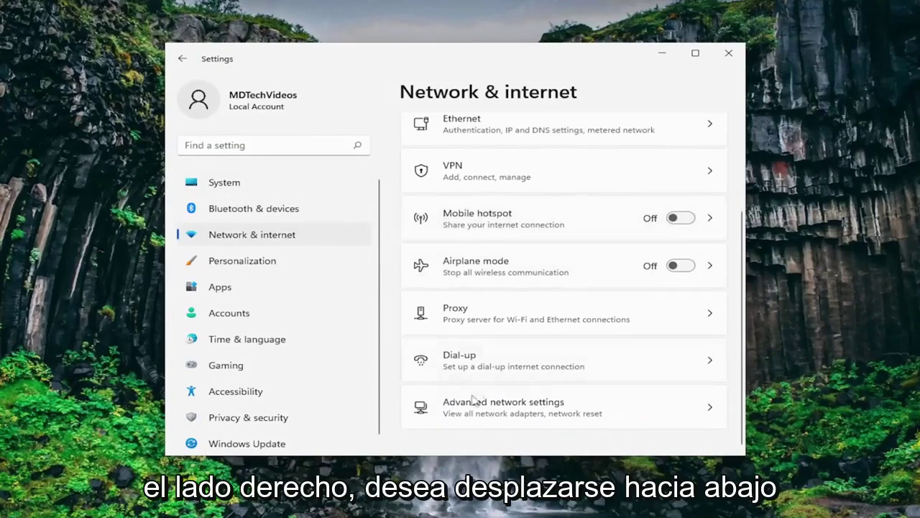
{"action": "left_click", "coordinate": [500, 408]}
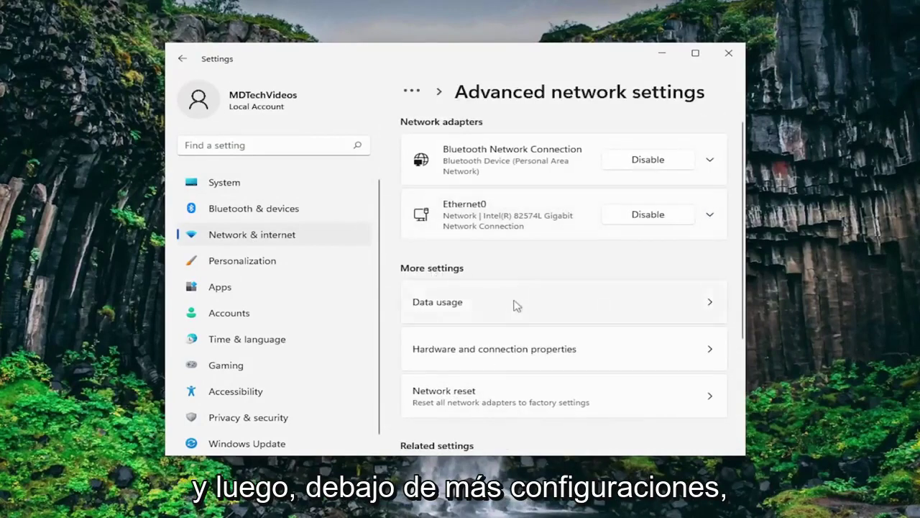
{"action": "scroll", "coordinate": [503, 316], "scroll_direction": "down", "scroll_amount": 1}
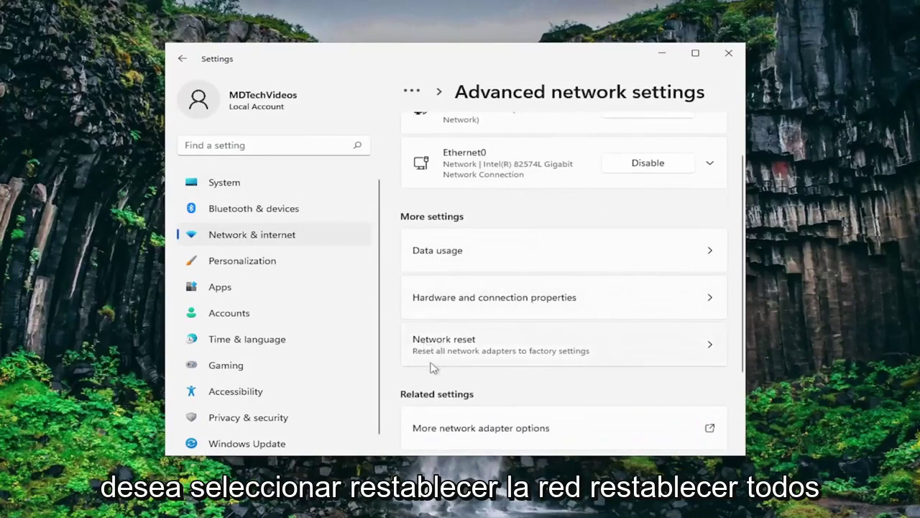
{"action": "left_click", "coordinate": [543, 354]}
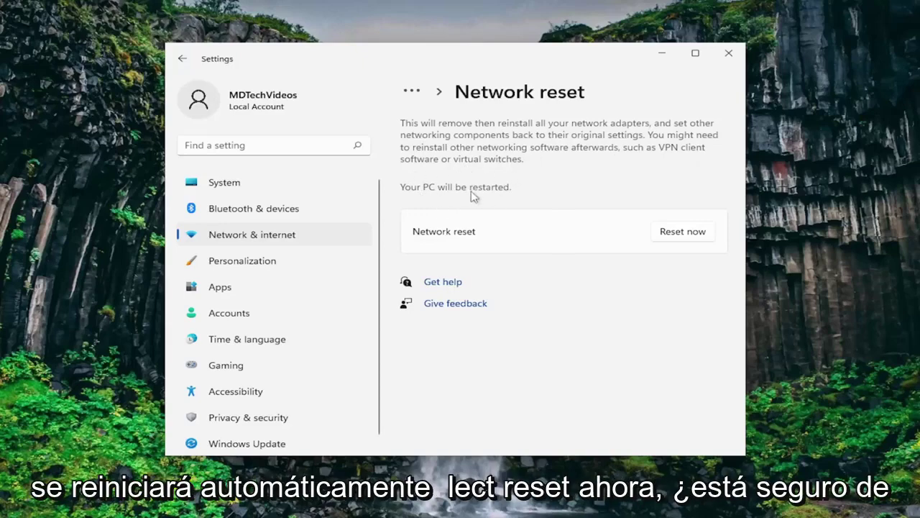
Confirm Reset now with Yes and dismiss the five-minute sign-out notice
{"action": "left_click", "coordinate": [677, 236]}
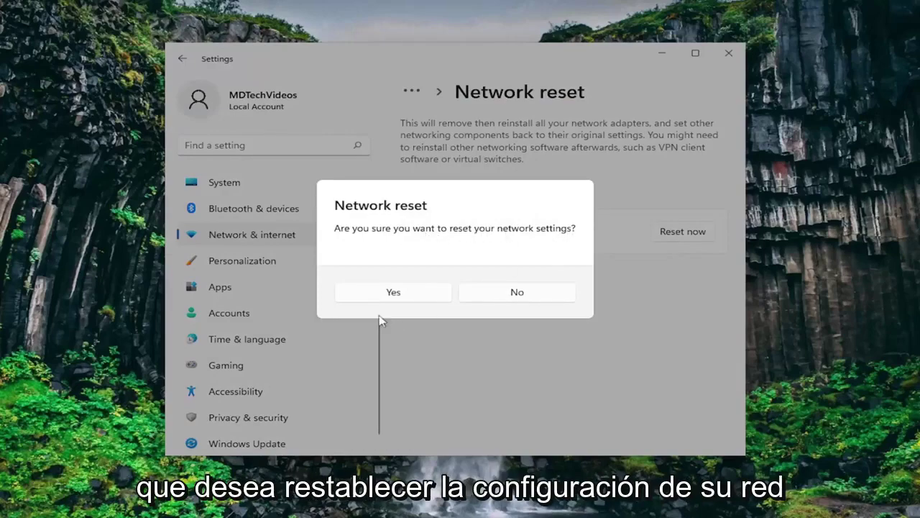
{"action": "left_click", "coordinate": [382, 292]}
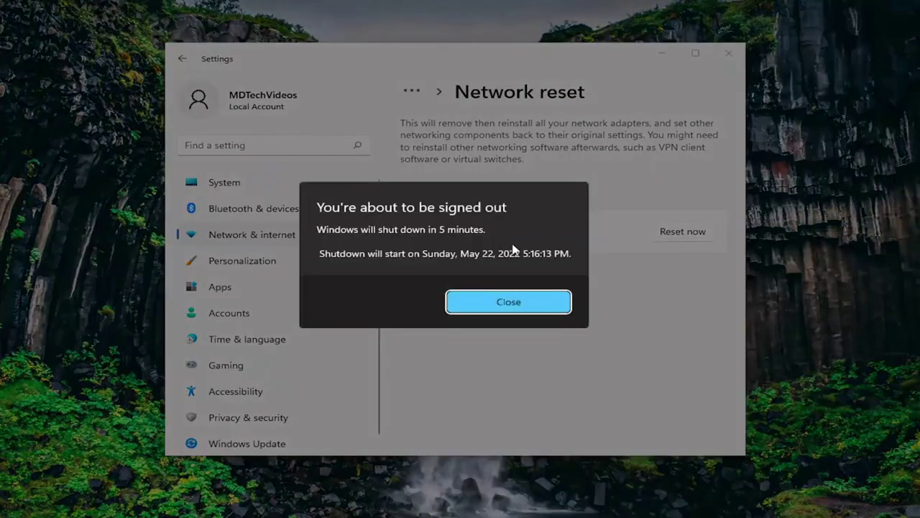
{"action": "left_click", "coordinate": [493, 302]}
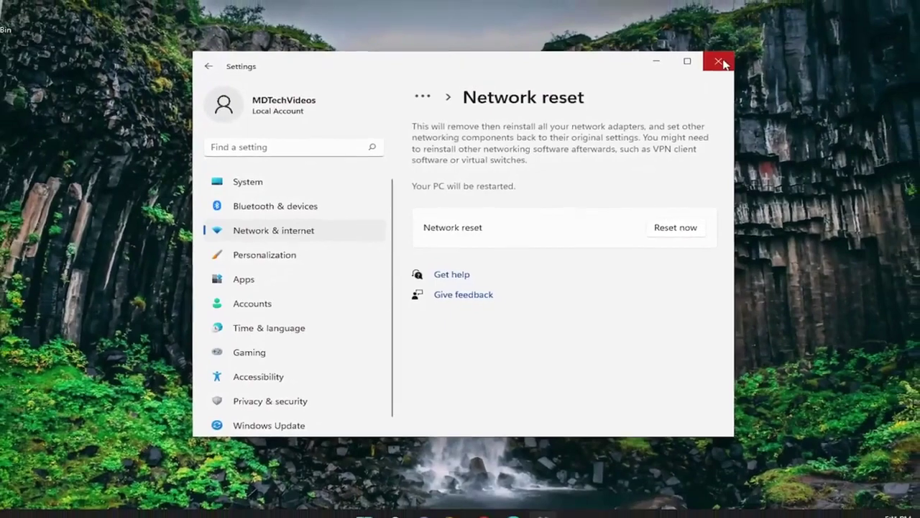
{"action": "left_click", "coordinate": [728, 53]}
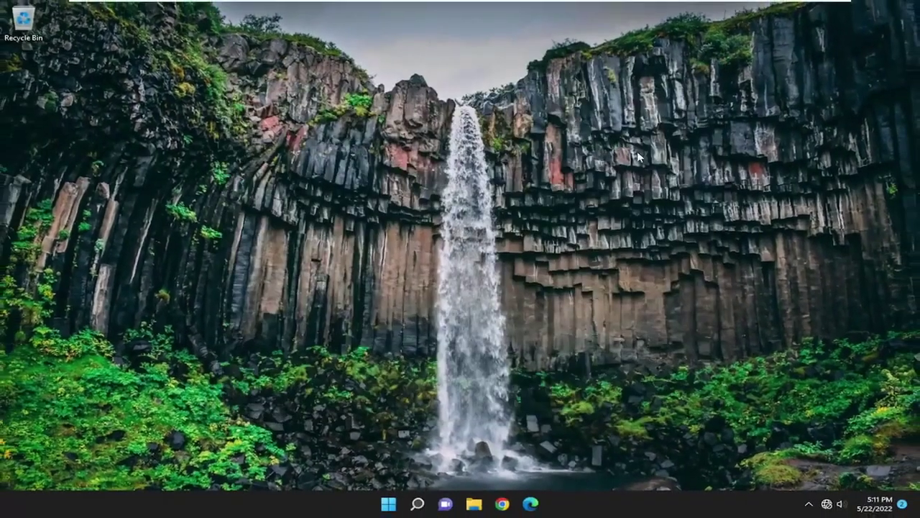